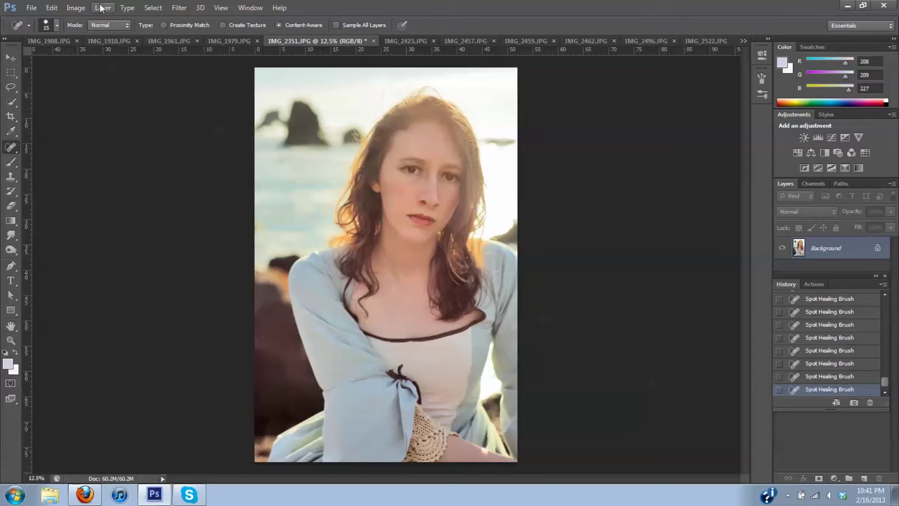
# Step: Open the Image > Adjustments menu and dismiss it without choosing an adjustment
pyautogui.click(75, 7)
pyautogui.moveTo(89, 39)
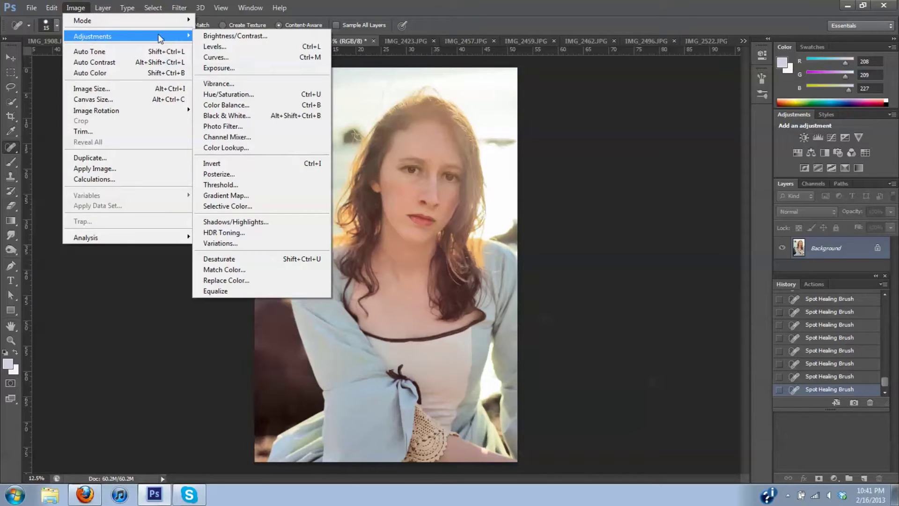
pyautogui.click(51, 303)
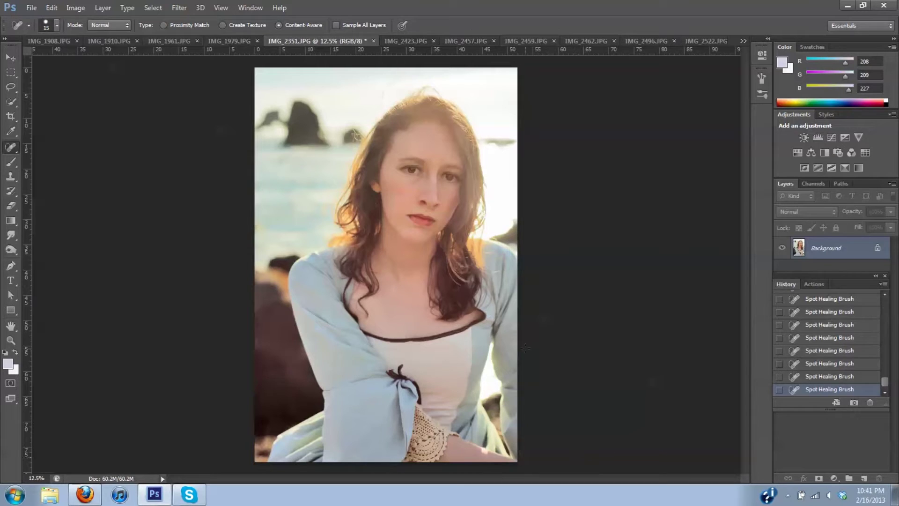
# Step: Set the foreground colour to warm yellow fcd56b (R252 G213 B107) in the Color Picker
pyautogui.click(8, 363)
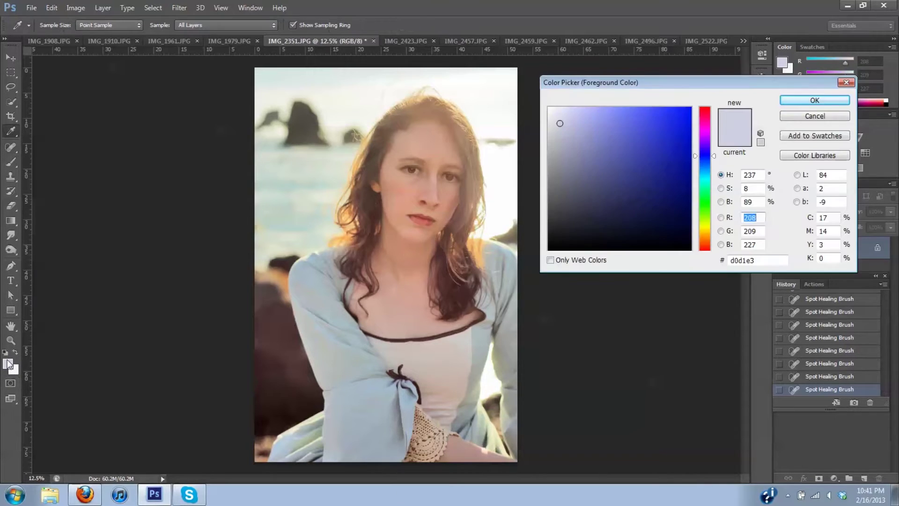
pyautogui.click(709, 229)
pyautogui.moveTo(708, 226)
pyautogui.mouseDown()
pyautogui.moveTo(707, 217)
pyautogui.moveTo(705, 233)
pyautogui.mouseUp()
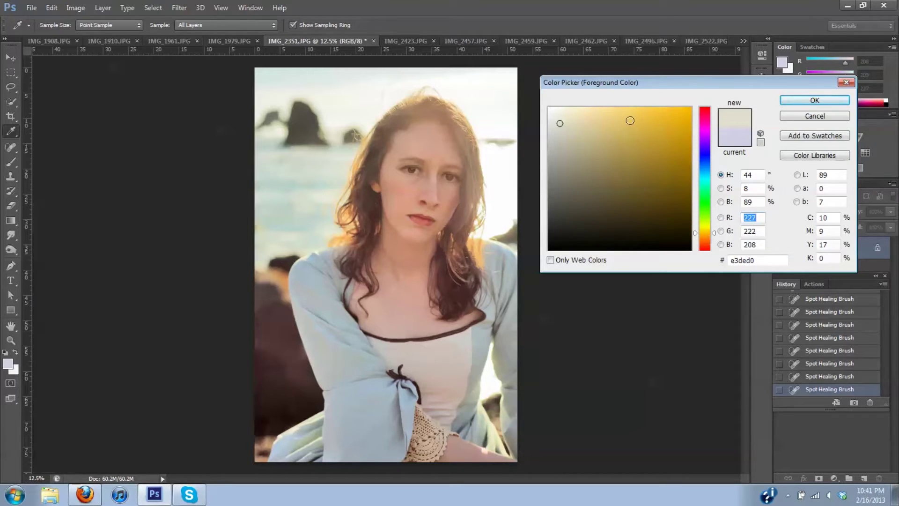
pyautogui.moveTo(651, 108); pyautogui.dragTo(630, 109)
pyautogui.click(808, 100)
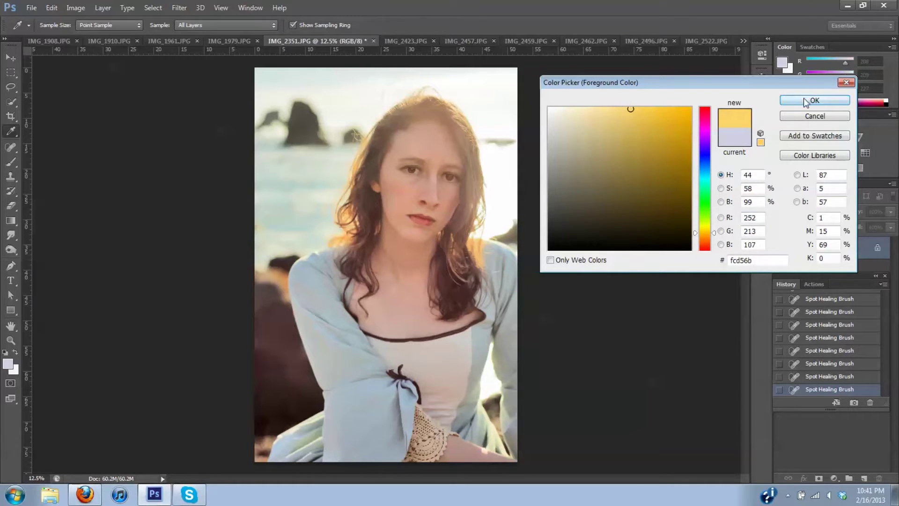
# Step: Switch to the Brush tool with a soft round preset at 0% hardness
pyautogui.click(11, 163)
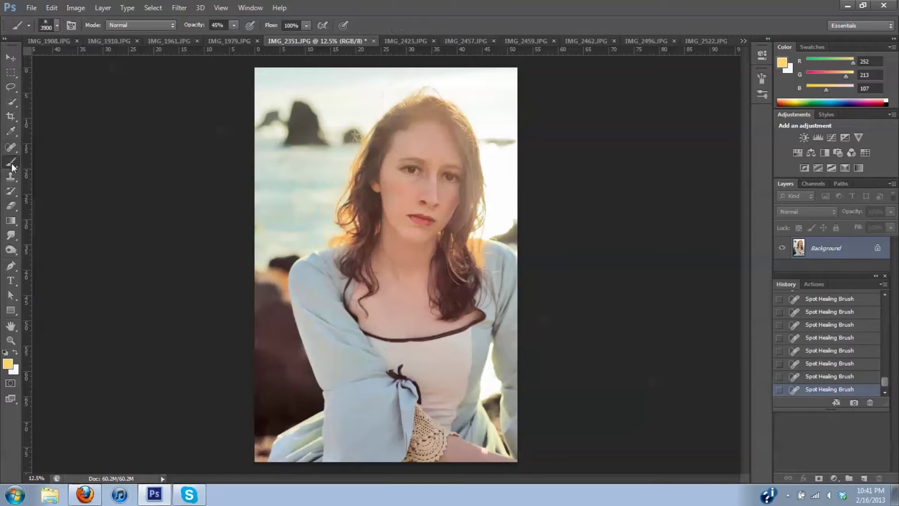
pyautogui.click(56, 26)
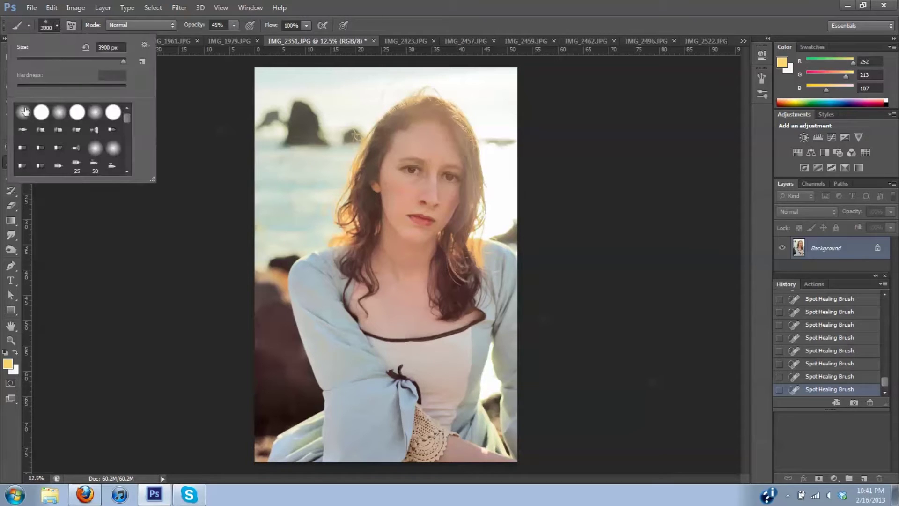
pyautogui.click(24, 111)
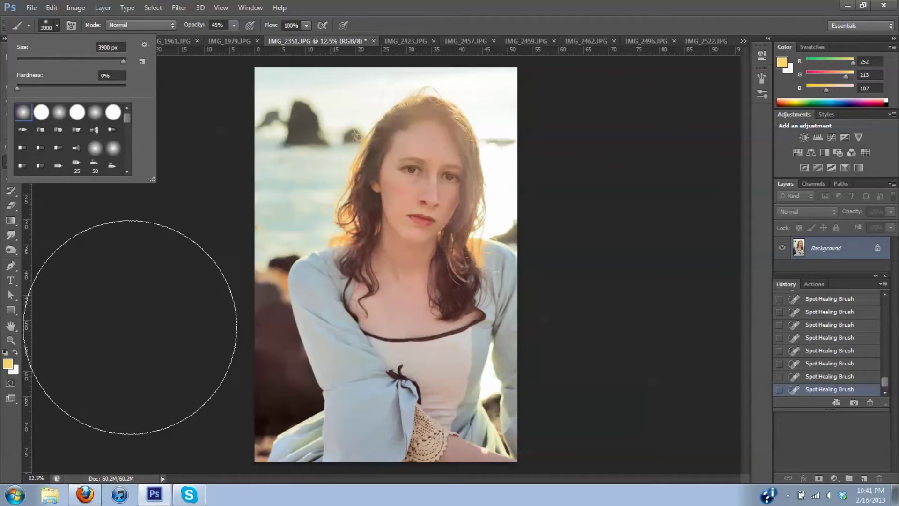
pyautogui.click(129, 315)
# Step: Paint yellow light over the photo's top-left, then lower brush opacity to 4%
pyautogui.moveTo(129, 315)
pyautogui.mouseDown()
pyautogui.moveTo(200, 100)
pyautogui.moveTo(267, 68)
pyautogui.mouseUp()
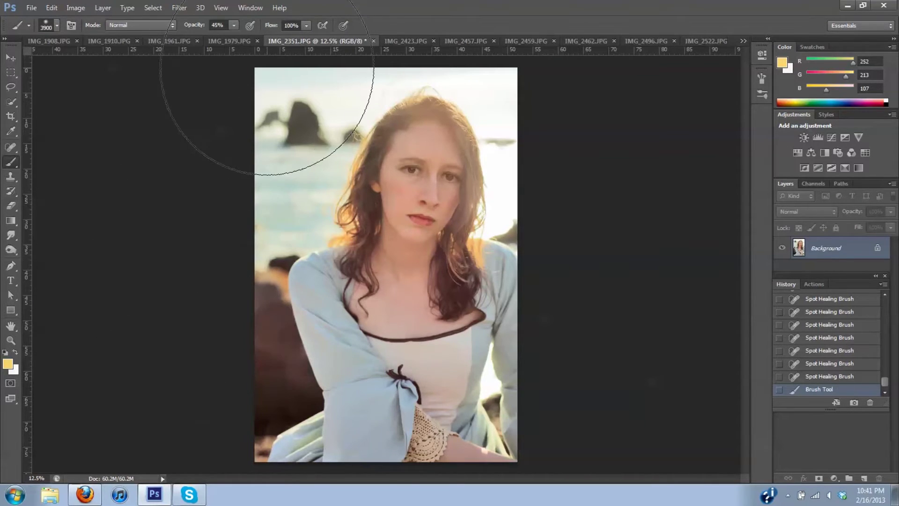
pyautogui.click(234, 25)
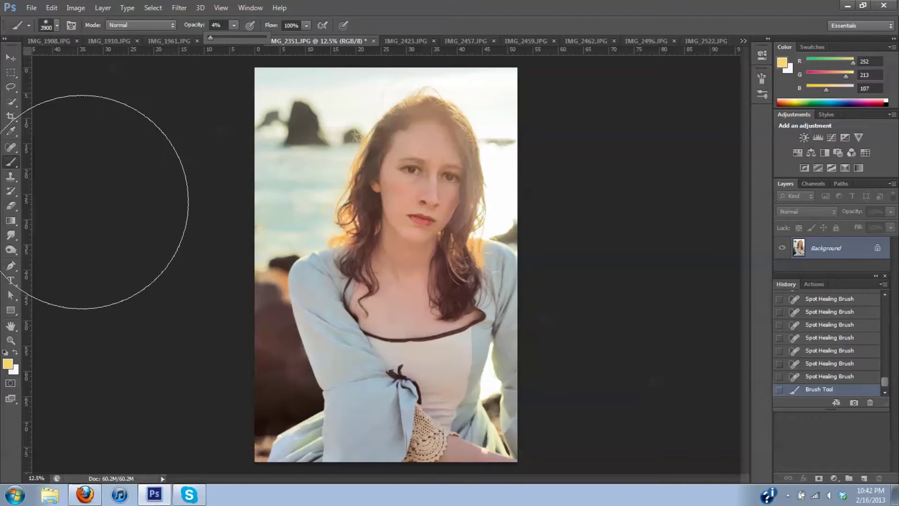
pyautogui.click(150, 141)
# Step: Dab faint yellow strokes at the top-left, top centre and right side of the photo
pyautogui.click(187, 93)
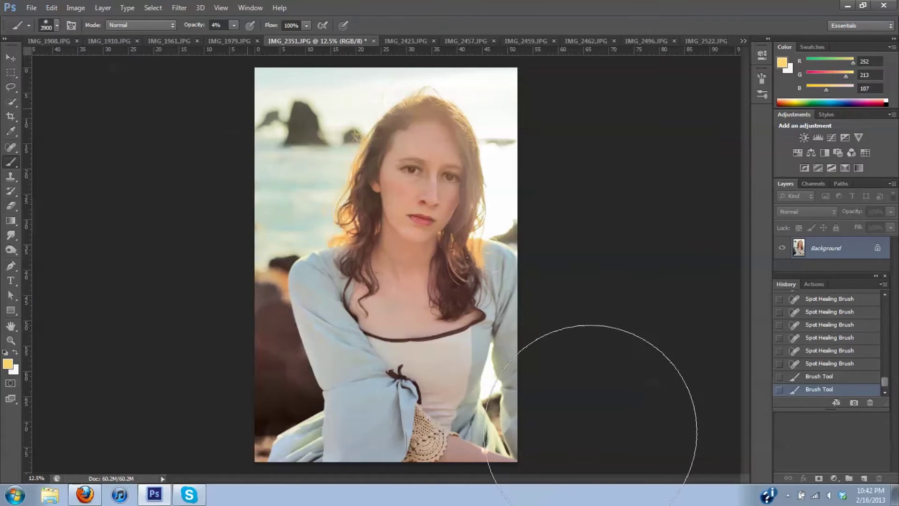
pyautogui.click(391, 100)
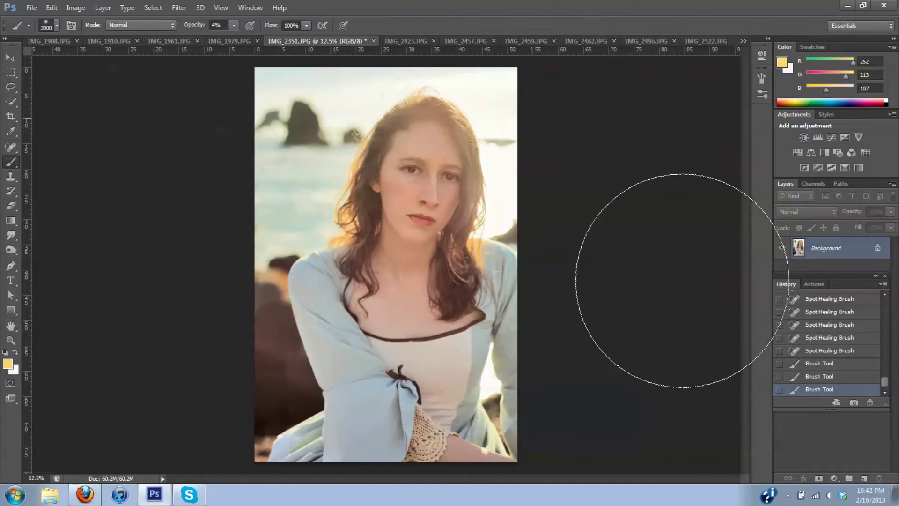
pyautogui.click(667, 288)
pyautogui.click(663, 370)
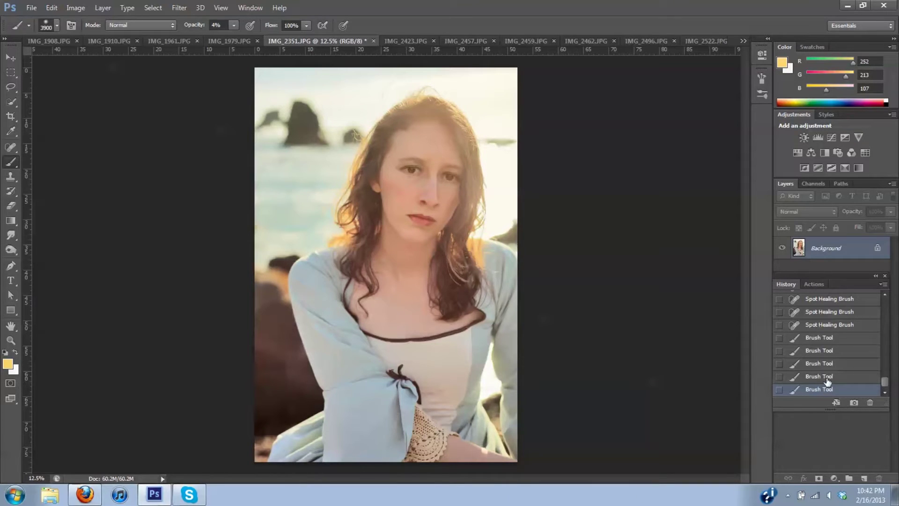
# Step: Compare against the unpainted state in History, then restore all the yellow strokes
pyautogui.click(830, 327)
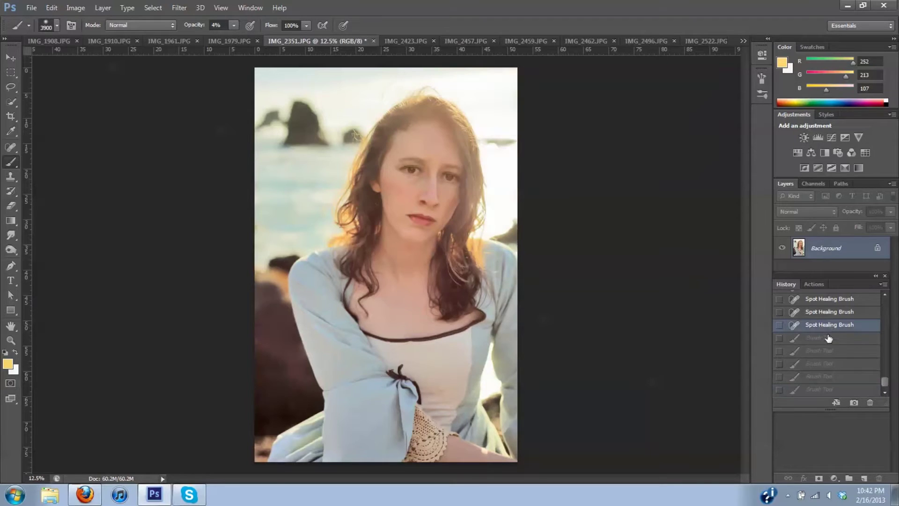
pyautogui.click(818, 389)
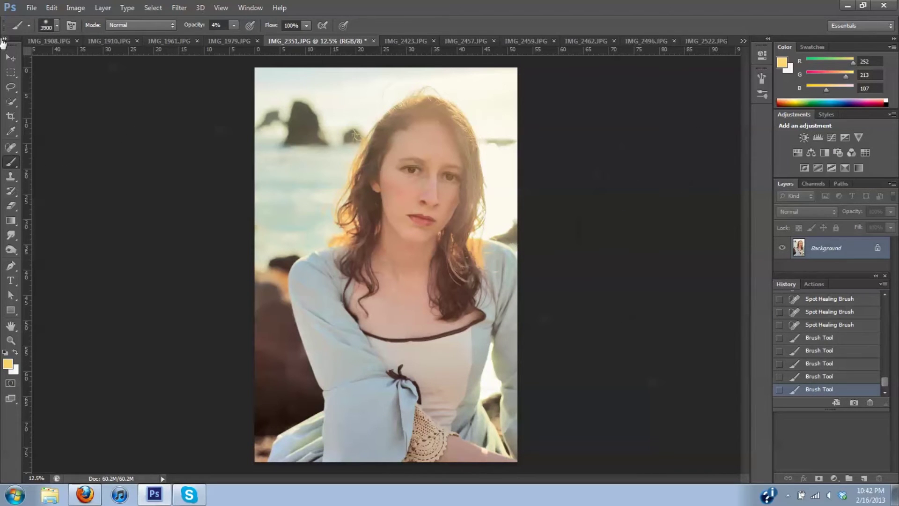
pyautogui.click(75, 7)
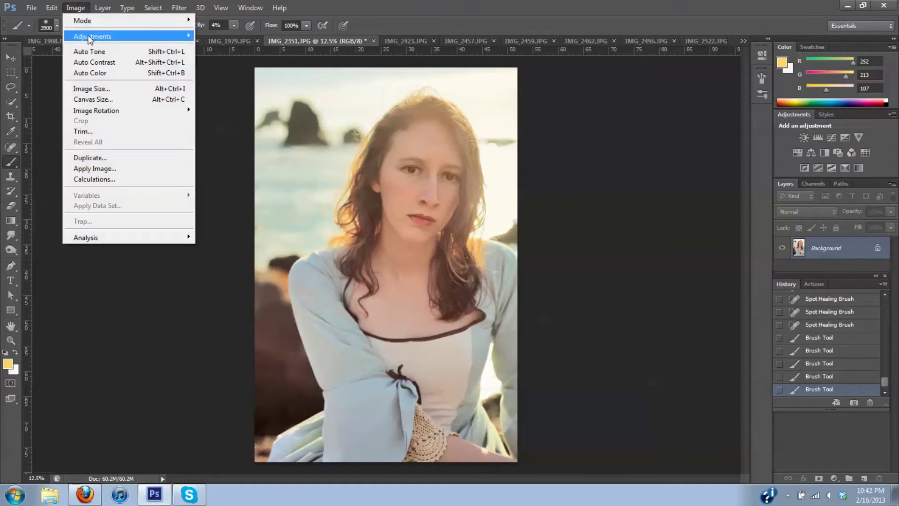
# Step: Open Brightness/Contrast and preview contrast at 21, 5, 40, then 15
pyautogui.moveTo(159, 41)
pyautogui.click(234, 36)
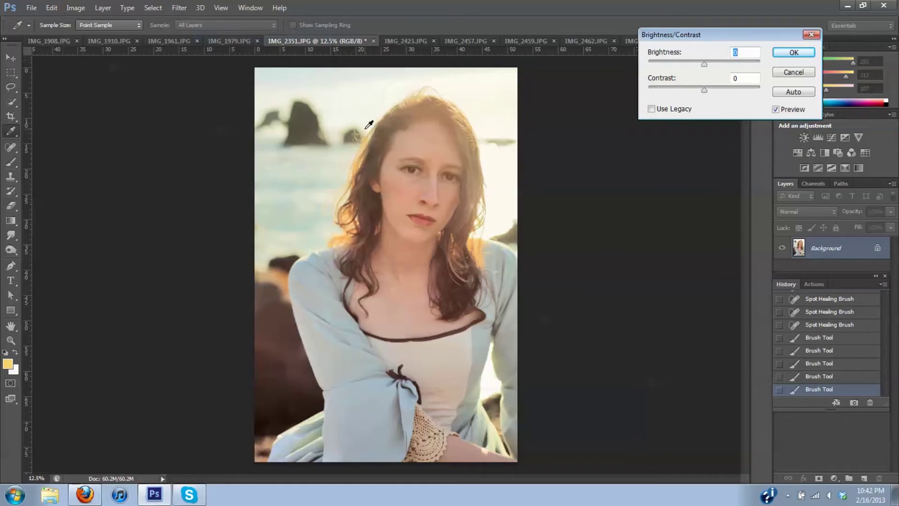
pyautogui.moveTo(705, 90); pyautogui.dragTo(705, 65)
pyautogui.moveTo(715, 96); pyautogui.dragTo(708, 94)
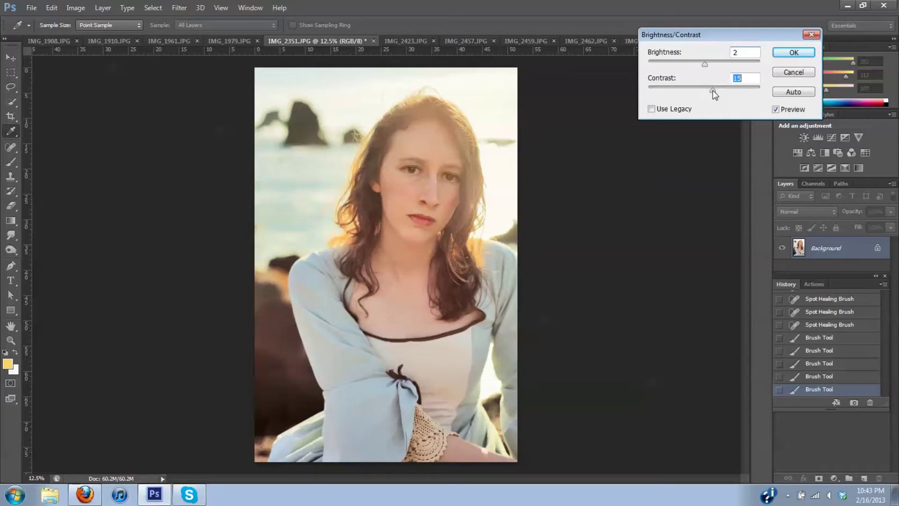
pyautogui.moveTo(714, 91); pyautogui.dragTo(726, 91)
pyautogui.moveTo(719, 92); pyautogui.dragTo(712, 92)
# Step: Try contrast at 12, 15 and 100 before settling contrast at 18
pyautogui.moveTo(712, 91); pyautogui.dragTo(710, 96)
pyautogui.moveTo(713, 96); pyautogui.dragTo(712, 94)
pyautogui.moveTo(730, 98); pyautogui.dragTo(710, 104)
pyautogui.moveTo(719, 107)
pyautogui.mouseDown()
pyautogui.moveTo(727, 108)
pyautogui.moveTo(715, 107)
pyautogui.mouseUp()
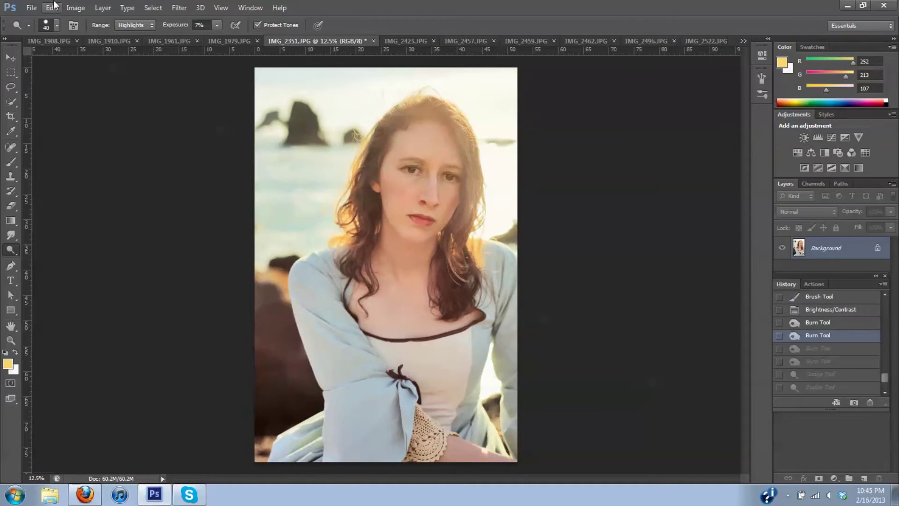
# Step: Open Selective Color and try Reds values: Black -10 then +4, Yellow +9, Magenta +2, Cyan -13
pyautogui.click(75, 8)
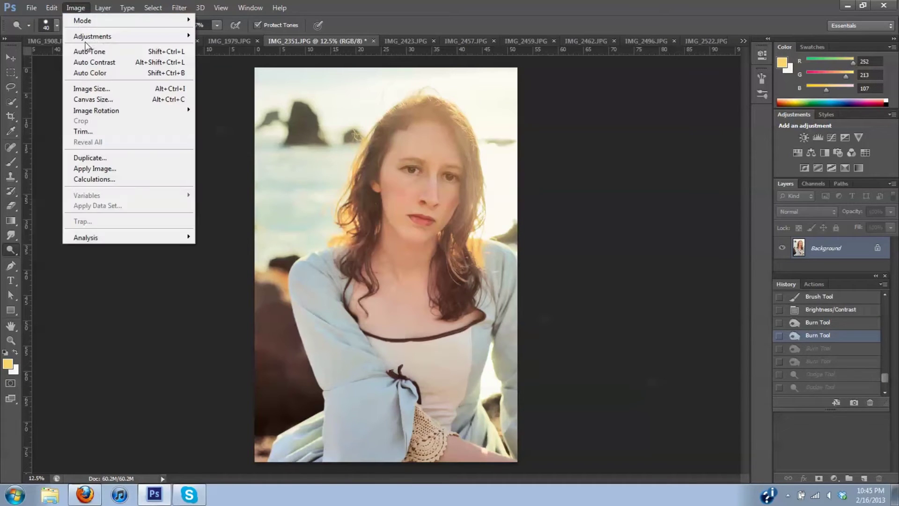
pyautogui.moveTo(167, 37)
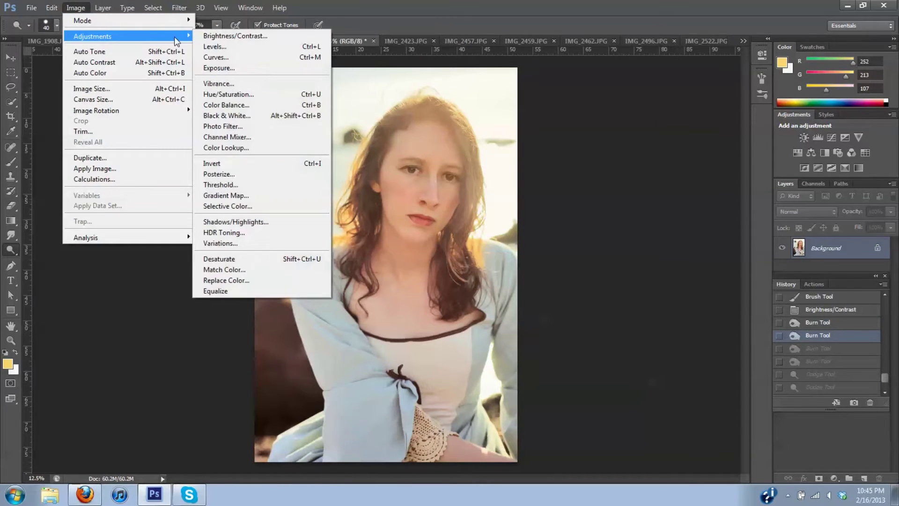
pyautogui.click(247, 204)
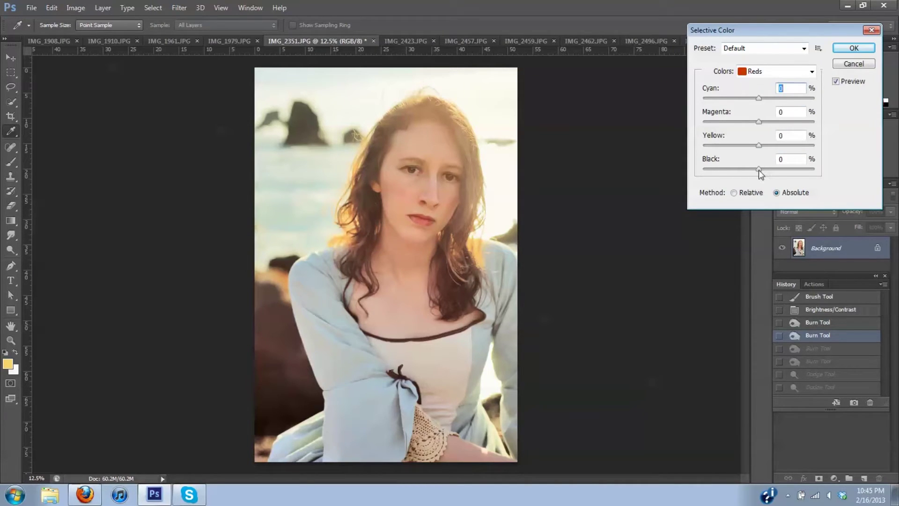
pyautogui.moveTo(759, 170)
pyautogui.mouseDown()
pyautogui.moveTo(750, 169)
pyautogui.moveTo(774, 166)
pyautogui.moveTo(747, 167)
pyautogui.moveTo(769, 170)
pyautogui.mouseUp()
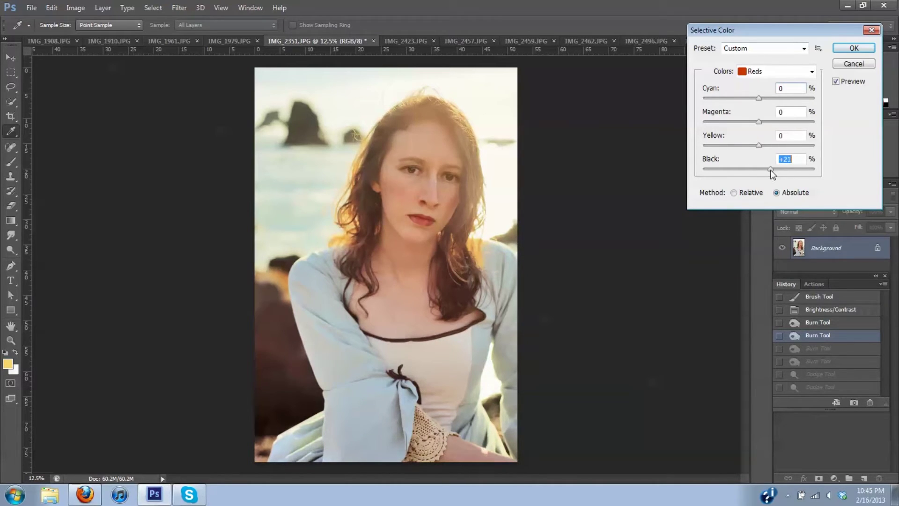
pyautogui.moveTo(769, 169)
pyautogui.mouseDown()
pyautogui.moveTo(736, 174)
pyautogui.moveTo(759, 176)
pyautogui.mouseUp()
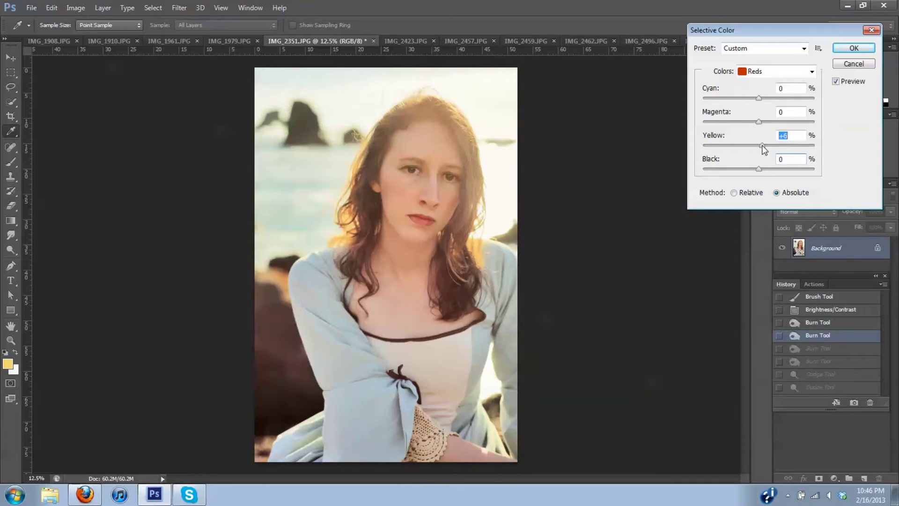
pyautogui.moveTo(762, 144); pyautogui.dragTo(764, 143)
pyautogui.moveTo(756, 146); pyautogui.dragTo(765, 144)
pyautogui.click(757, 121)
pyautogui.moveTo(764, 120); pyautogui.dragTo(760, 120)
pyautogui.moveTo(758, 97); pyautogui.dragTo(758, 98)
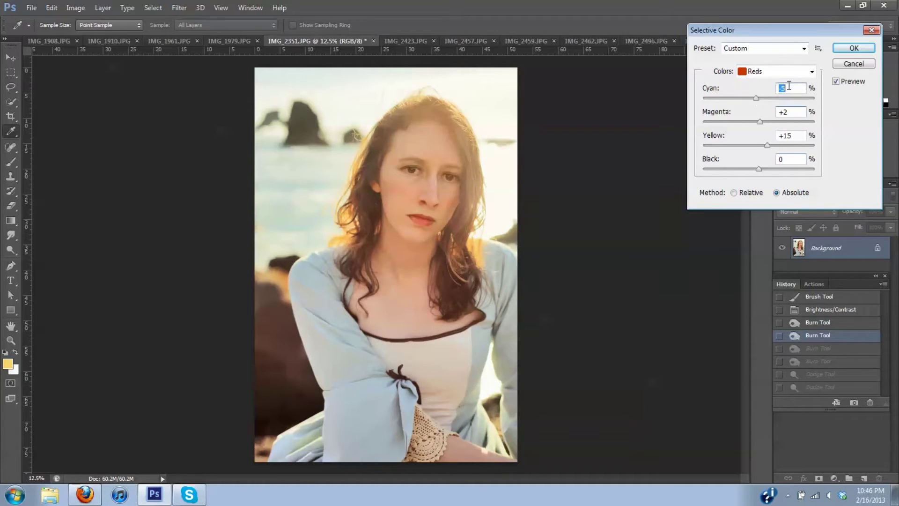
# Step: Switch to Yellows and test the Black and Yellow sliders, leaving all values at 0
pyautogui.click(812, 71)
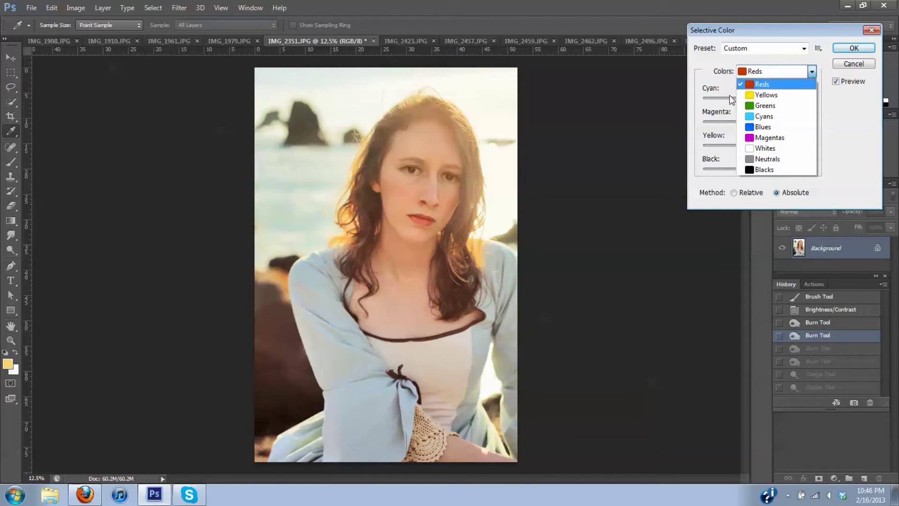
pyautogui.click(766, 94)
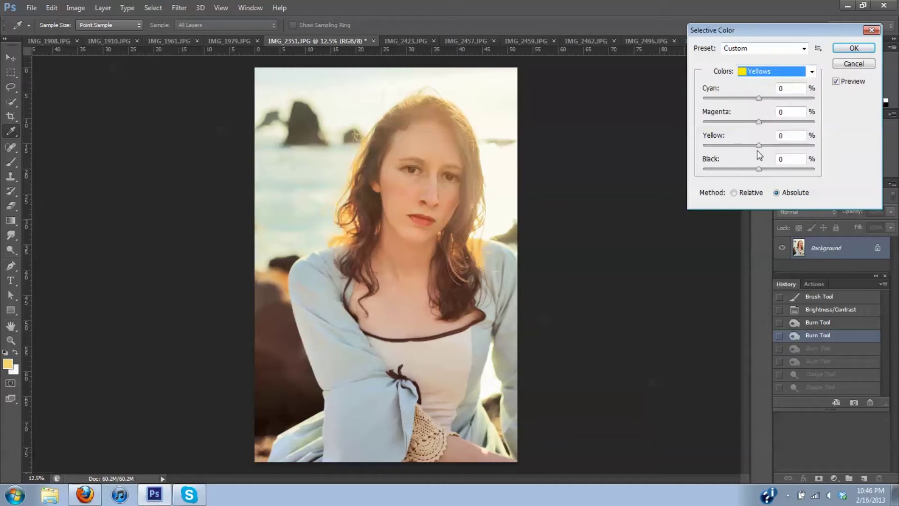
pyautogui.moveTo(759, 169)
pyautogui.mouseDown()
pyautogui.moveTo(768, 170)
pyautogui.moveTo(704, 162)
pyautogui.moveTo(759, 166)
pyautogui.mouseUp()
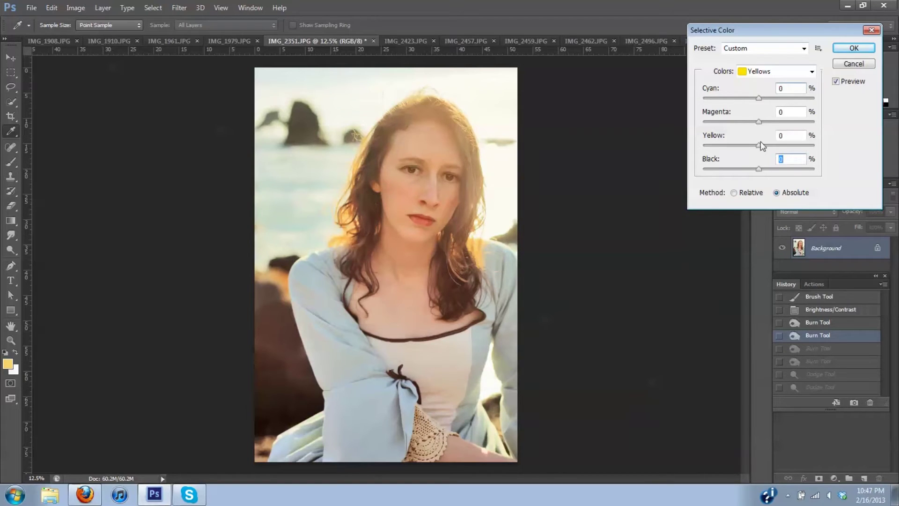
pyautogui.moveTo(761, 144)
pyautogui.mouseDown()
pyautogui.moveTo(769, 144)
pyautogui.moveTo(745, 148)
pyautogui.moveTo(758, 145)
pyautogui.mouseUp()
pyautogui.click(812, 71)
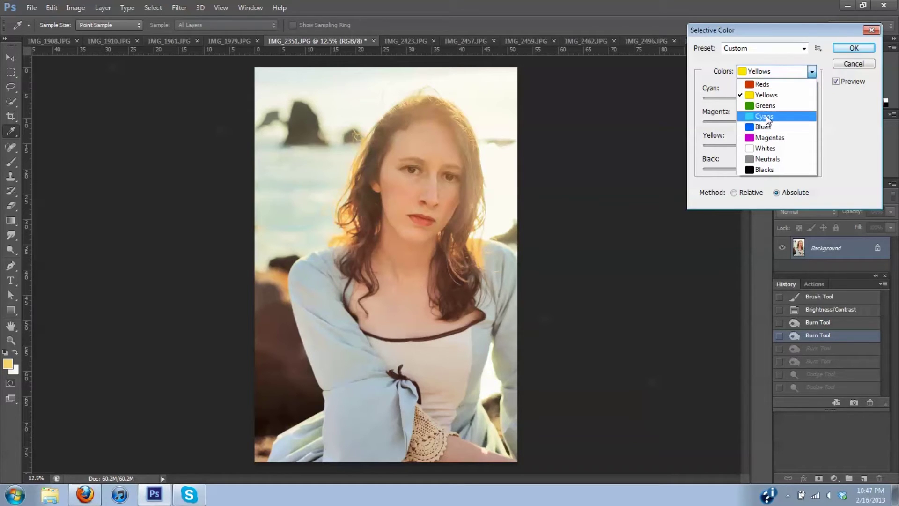
# Step: Choose Cyans and drag its Black amount down to -100%
pyautogui.click(765, 116)
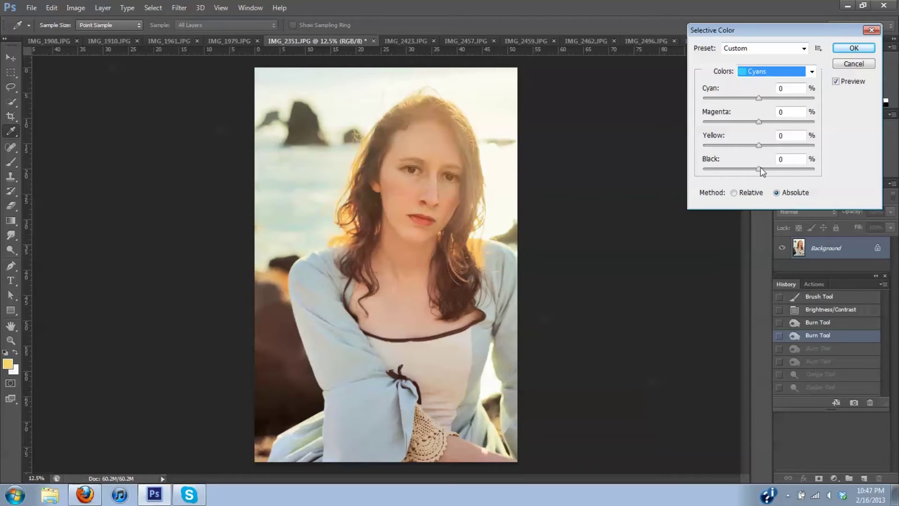
pyautogui.moveTo(763, 171); pyautogui.dragTo(639, 163)
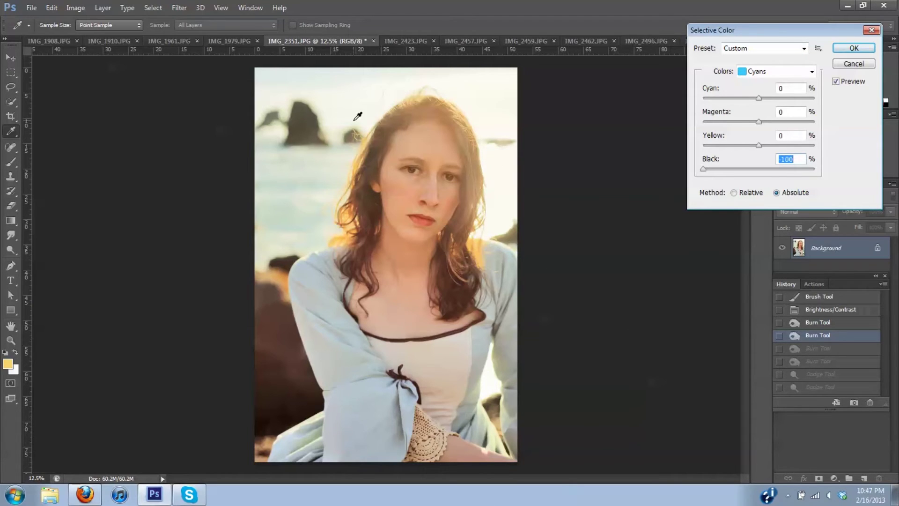
pyautogui.click(812, 72)
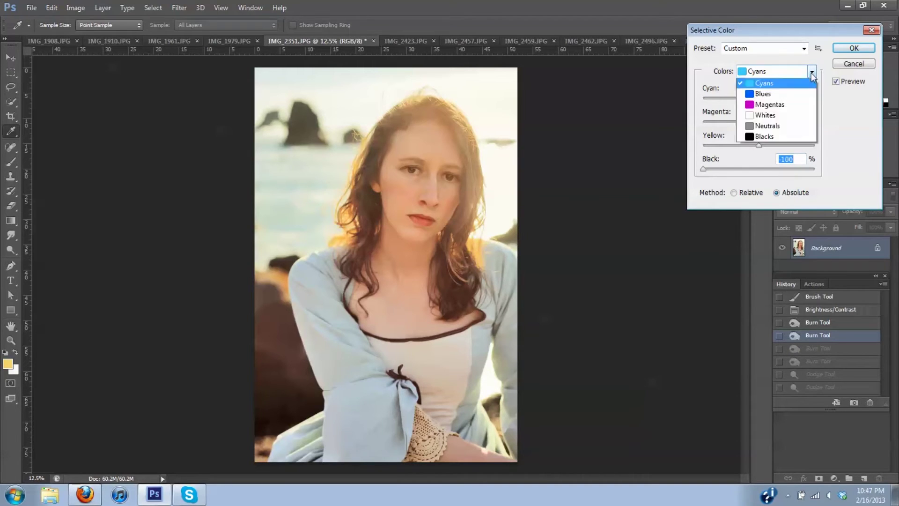
# Step: Select Whites and experiment with Yellow, Black and the Relative method, ending with all values at 0
pyautogui.click(771, 149)
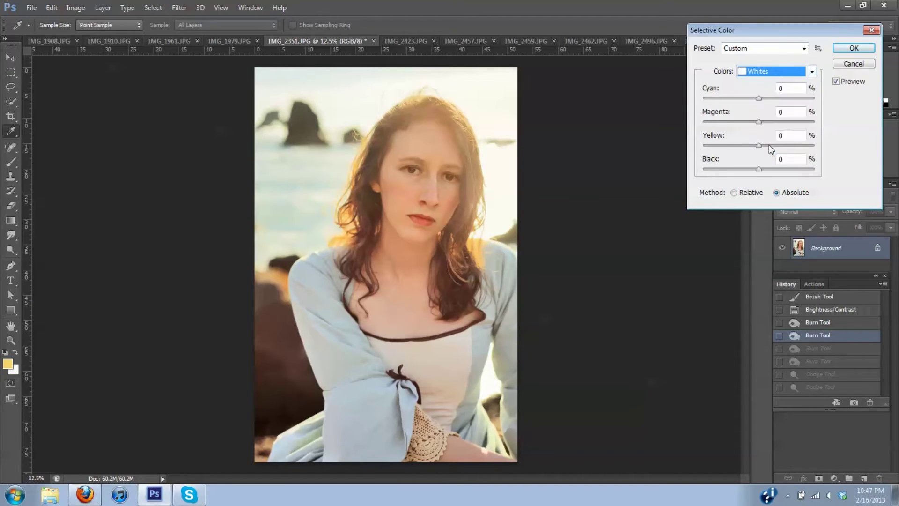
pyautogui.moveTo(761, 146)
pyautogui.mouseDown()
pyautogui.moveTo(775, 143)
pyautogui.moveTo(766, 148)
pyautogui.mouseUp()
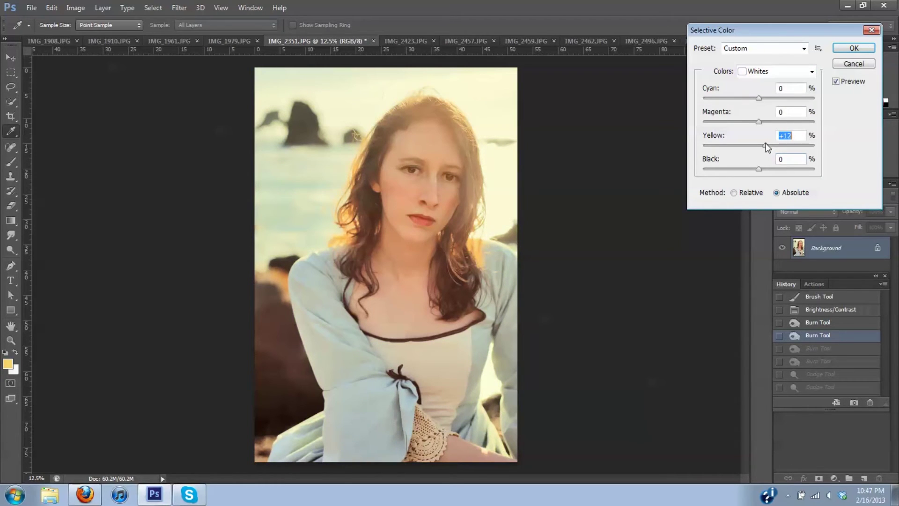
pyautogui.click(734, 193)
pyautogui.moveTo(765, 145)
pyautogui.mouseDown()
pyautogui.moveTo(697, 137)
pyautogui.moveTo(761, 148)
pyautogui.mouseUp()
pyautogui.moveTo(762, 148)
pyautogui.mouseDown()
pyautogui.moveTo(748, 145)
pyautogui.moveTo(759, 142)
pyautogui.mouseUp()
pyautogui.moveTo(759, 168)
pyautogui.mouseDown()
pyautogui.moveTo(777, 168)
pyautogui.moveTo(752, 167)
pyautogui.moveTo(760, 169)
pyautogui.mouseUp()
# Step: Choose Neutrals and set Yellow +3%, Magenta -1% and Cyan -2%
pyautogui.click(812, 71)
pyautogui.click(759, 159)
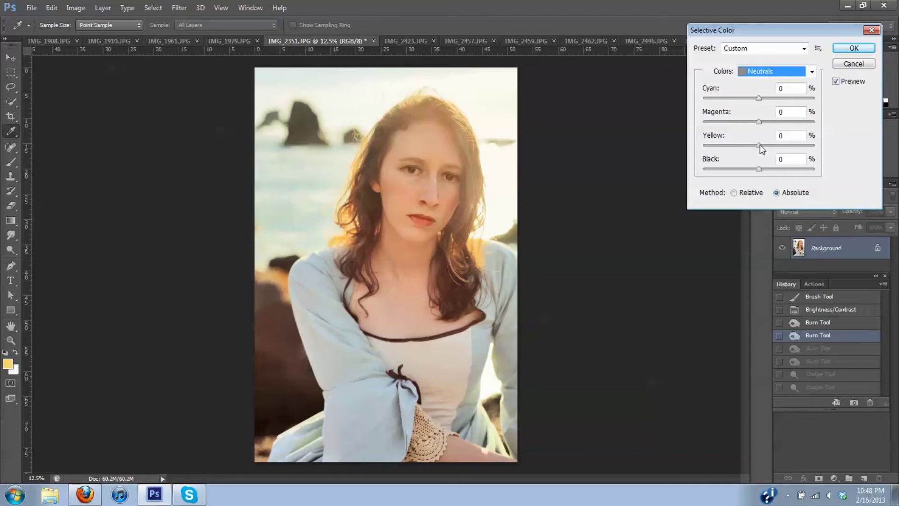
pyautogui.moveTo(758, 145); pyautogui.dragTo(760, 144)
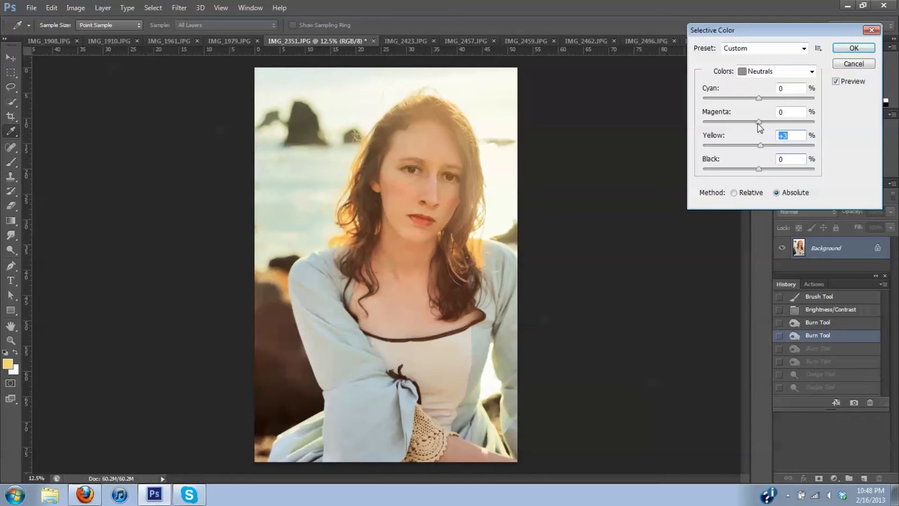
pyautogui.moveTo(760, 122); pyautogui.dragTo(757, 121)
pyautogui.moveTo(760, 97); pyautogui.dragTo(761, 97)
pyautogui.click(812, 72)
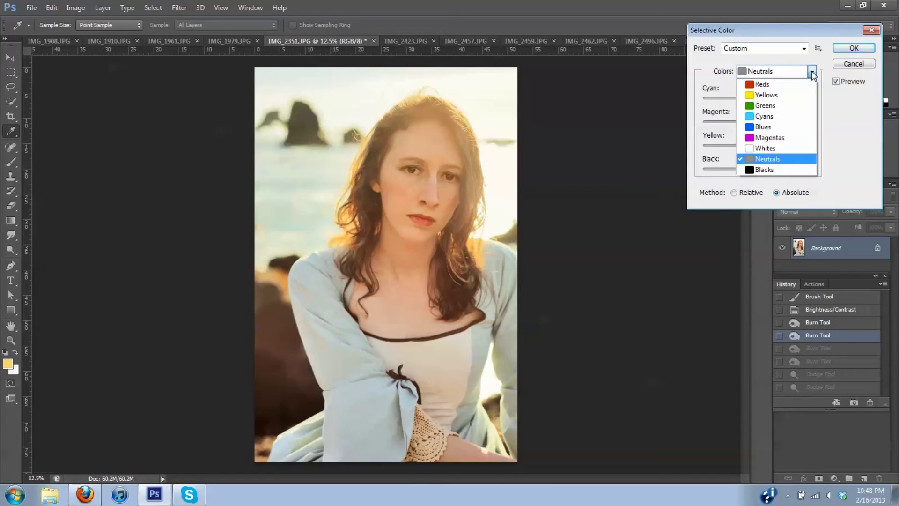
# Step: Set Blacks to Yellow -29% and Magenta +3%, tweak Cyan, and apply Selective Color
pyautogui.click(753, 169)
pyautogui.moveTo(759, 146); pyautogui.dragTo(746, 141)
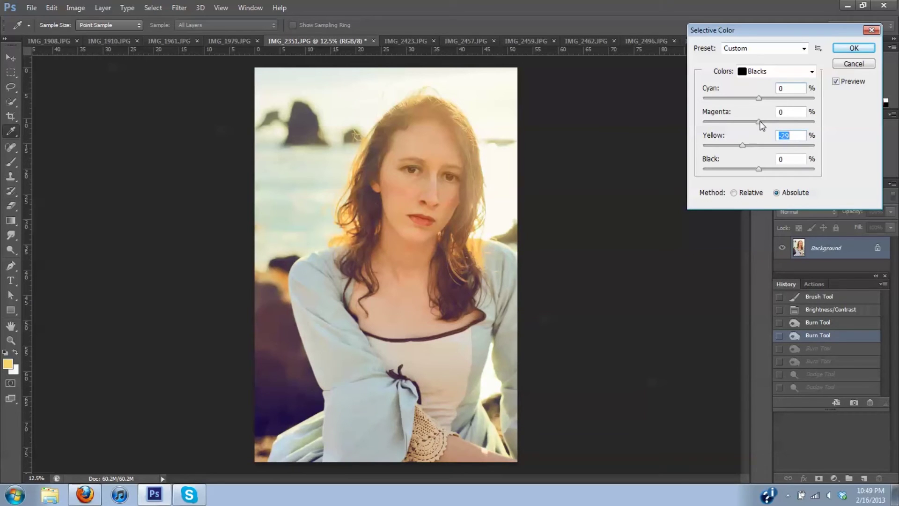
pyautogui.moveTo(761, 121); pyautogui.dragTo(760, 124)
pyautogui.moveTo(762, 128); pyautogui.dragTo(761, 125)
pyautogui.moveTo(761, 125); pyautogui.dragTo(761, 127)
pyautogui.moveTo(758, 98)
pyautogui.mouseDown()
pyautogui.moveTo(770, 99)
pyautogui.moveTo(760, 99)
pyautogui.mouseUp()
pyautogui.click(854, 48)
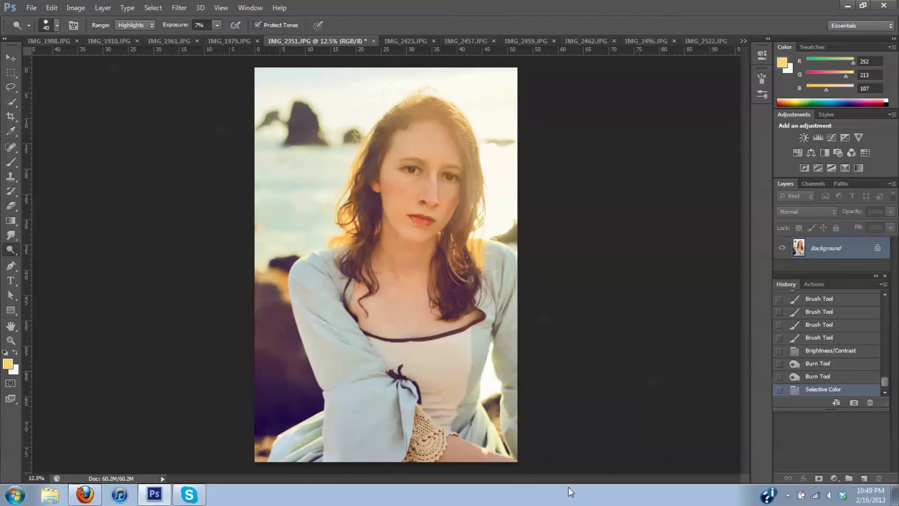
# Step: Apply a Brightness/Contrast of Brightness 3 and Contrast 6, checking the preview off and on
pyautogui.click(79, 9)
pyautogui.moveTo(89, 39)
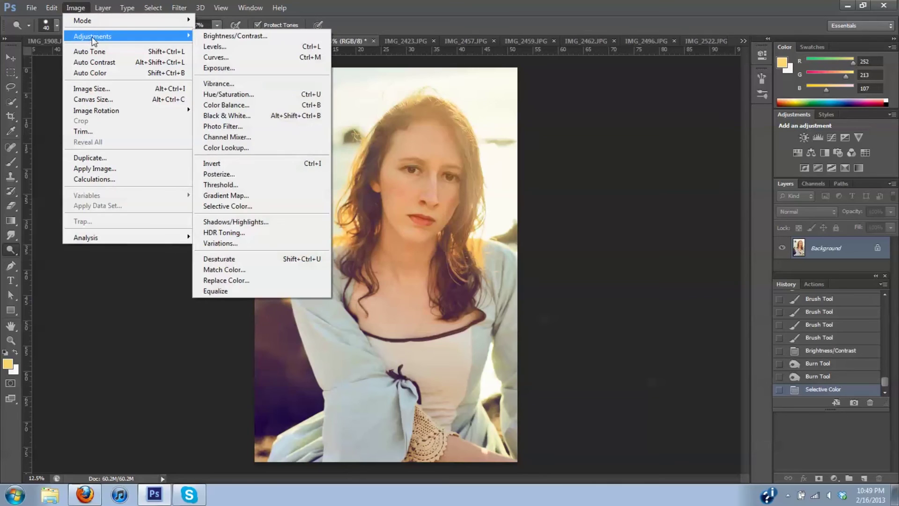
pyautogui.click(256, 38)
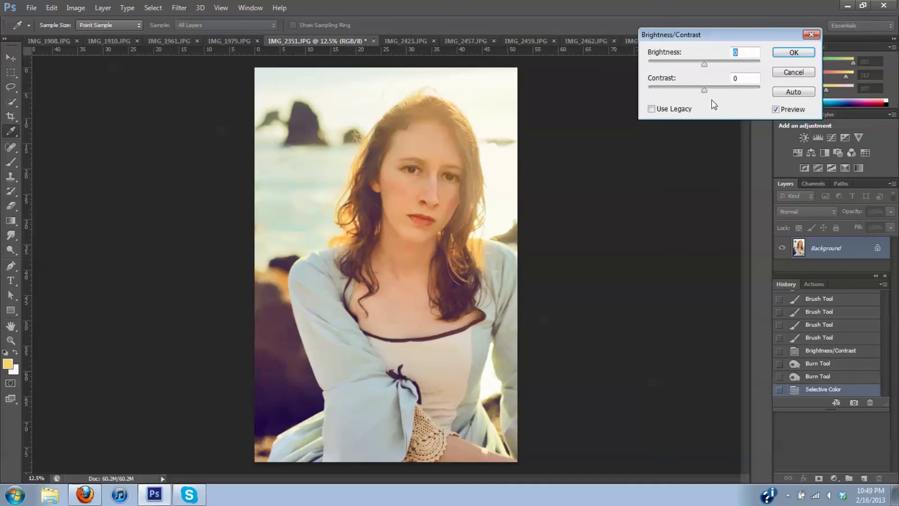
pyautogui.moveTo(705, 91)
pyautogui.mouseDown()
pyautogui.moveTo(698, 94)
pyautogui.moveTo(715, 94)
pyautogui.moveTo(690, 93)
pyautogui.moveTo(703, 91)
pyautogui.mouseUp()
pyautogui.moveTo(704, 63); pyautogui.dragTo(707, 67)
pyautogui.moveTo(702, 90); pyautogui.dragTo(705, 65)
pyautogui.moveTo(701, 90); pyautogui.dragTo(707, 91)
pyautogui.click(776, 109)
pyautogui.click(775, 109)
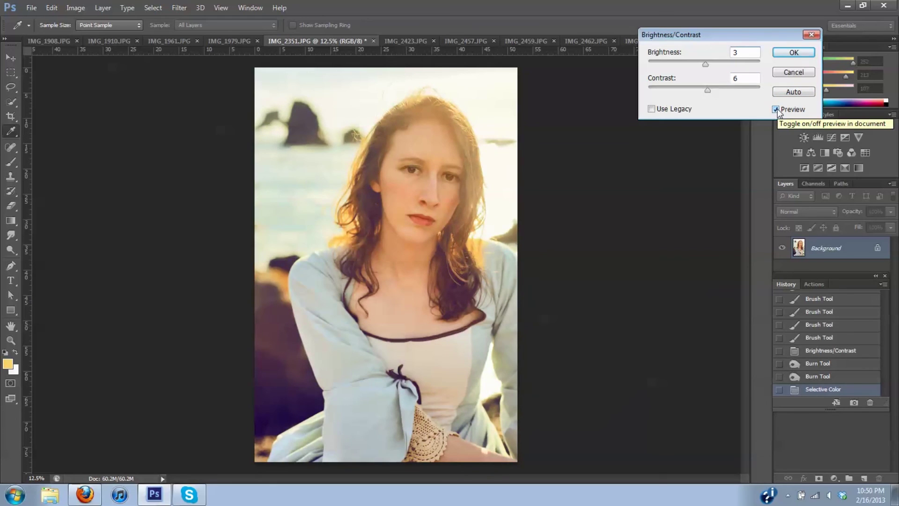
pyautogui.click(796, 54)
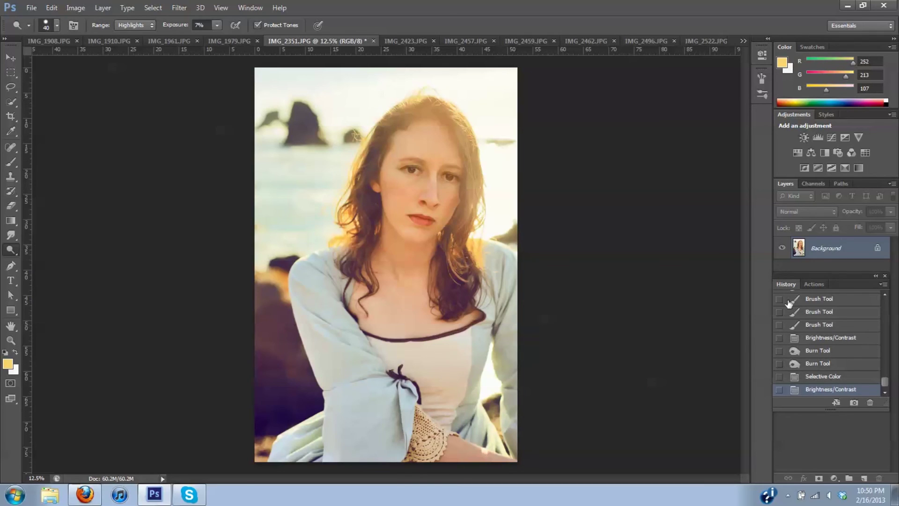
# Step: In History, switch three times between the original snapshot and the final Brightness/Contrast step, ending on the edit
pyautogui.moveTo(884, 386); pyautogui.dragTo(885, 300)
pyautogui.click(844, 302)
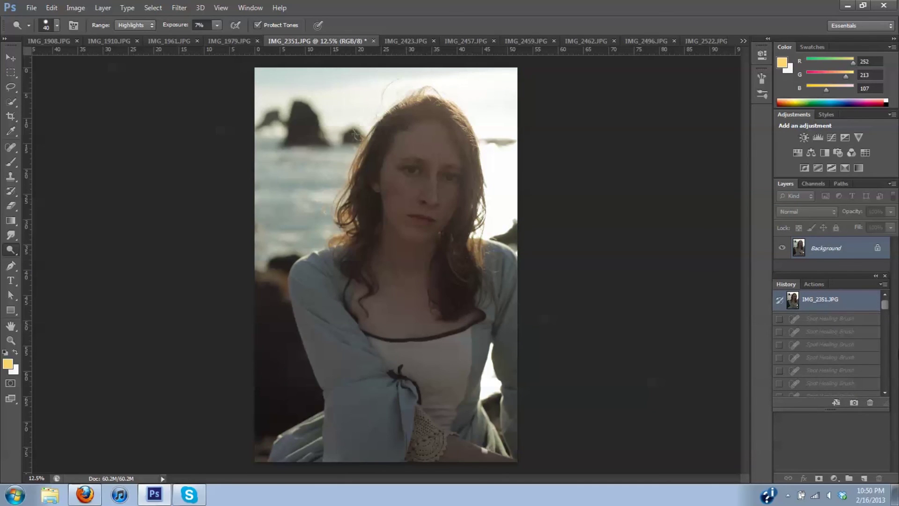
pyautogui.moveTo(885, 306); pyautogui.dragTo(887, 388)
pyautogui.click(850, 390)
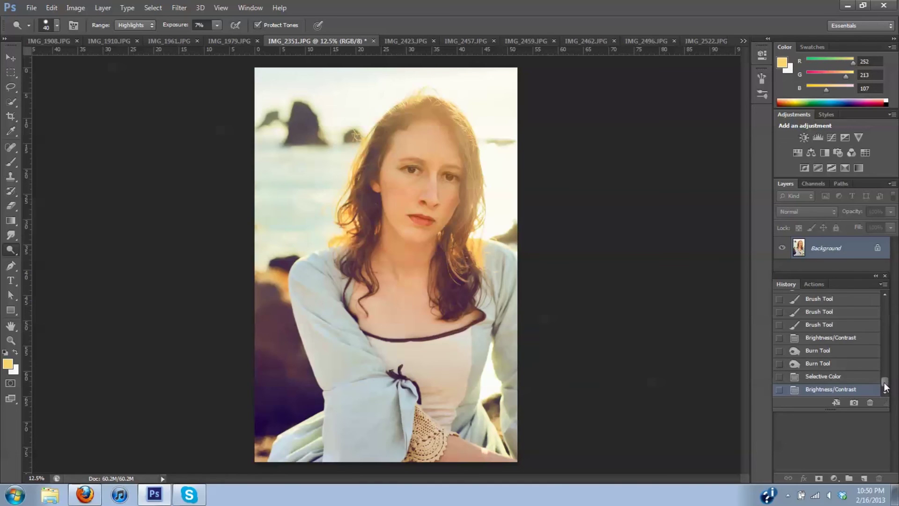
pyautogui.moveTo(885, 382); pyautogui.dragTo(897, 309)
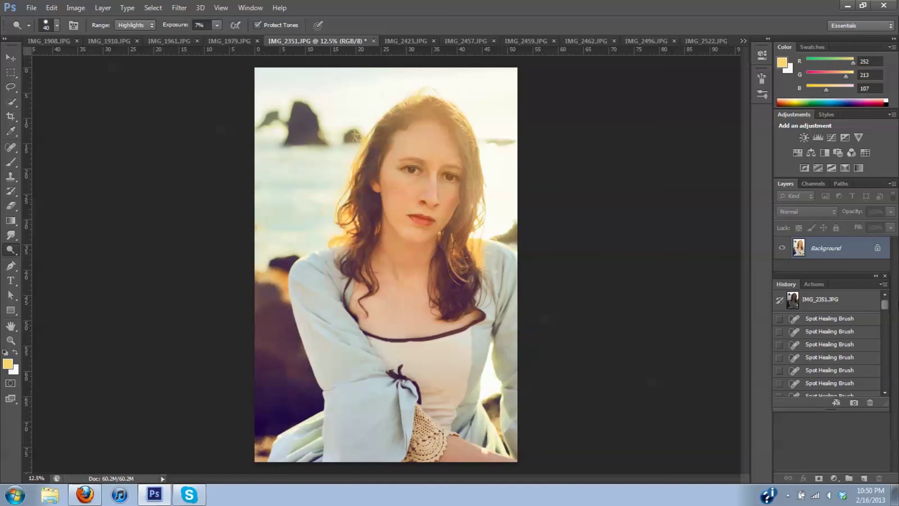
pyautogui.click(859, 299)
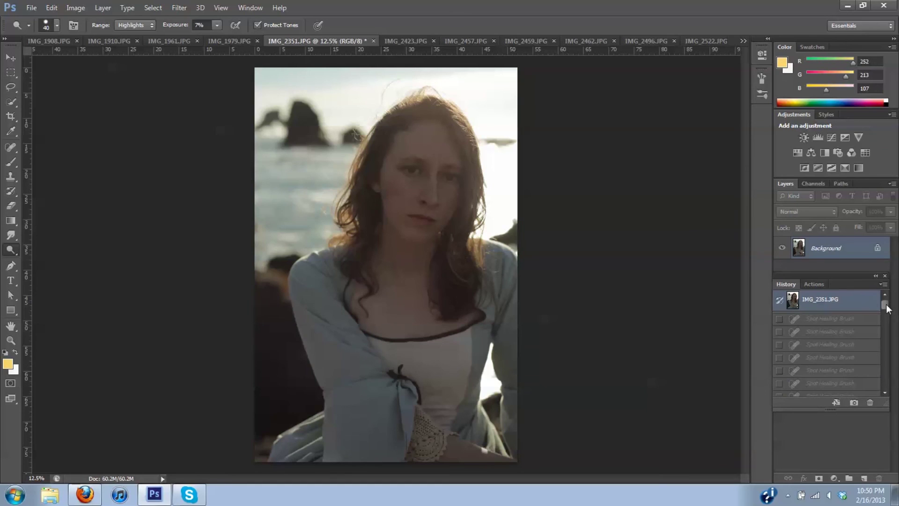
pyautogui.moveTo(885, 301); pyautogui.dragTo(885, 395)
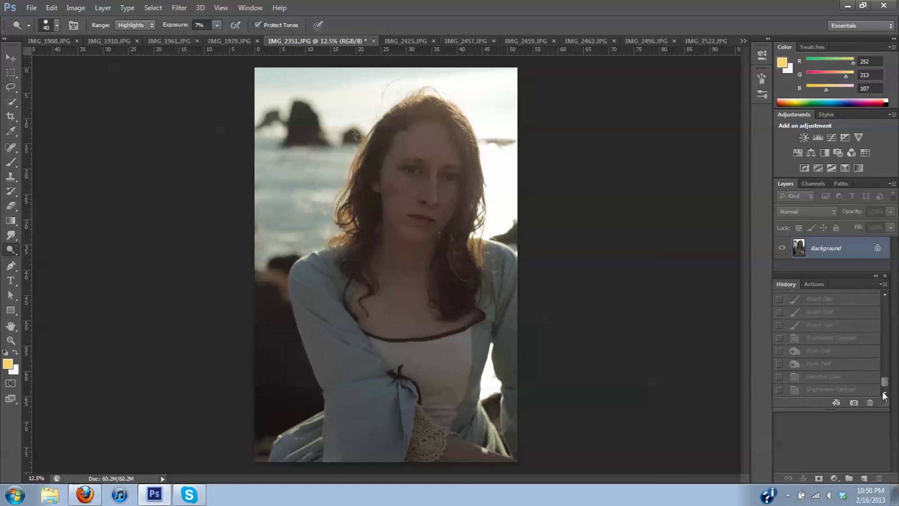
pyautogui.click(838, 390)
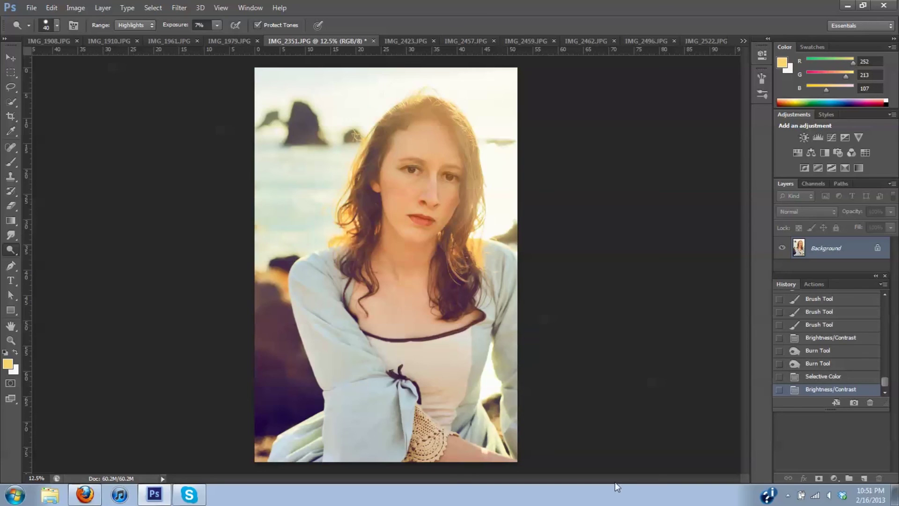
pyautogui.moveTo(888, 383); pyautogui.dragTo(892, 292)
pyautogui.click(853, 302)
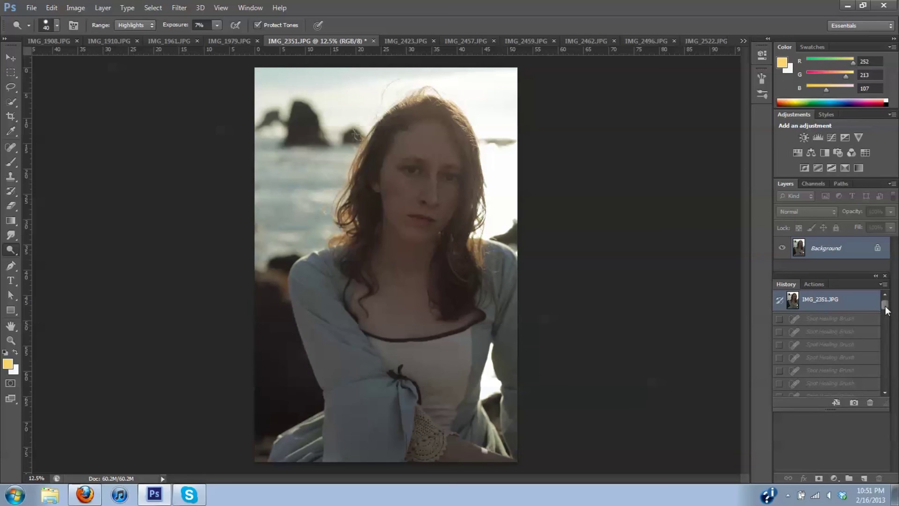
pyautogui.moveTo(887, 309); pyautogui.dragTo(888, 402)
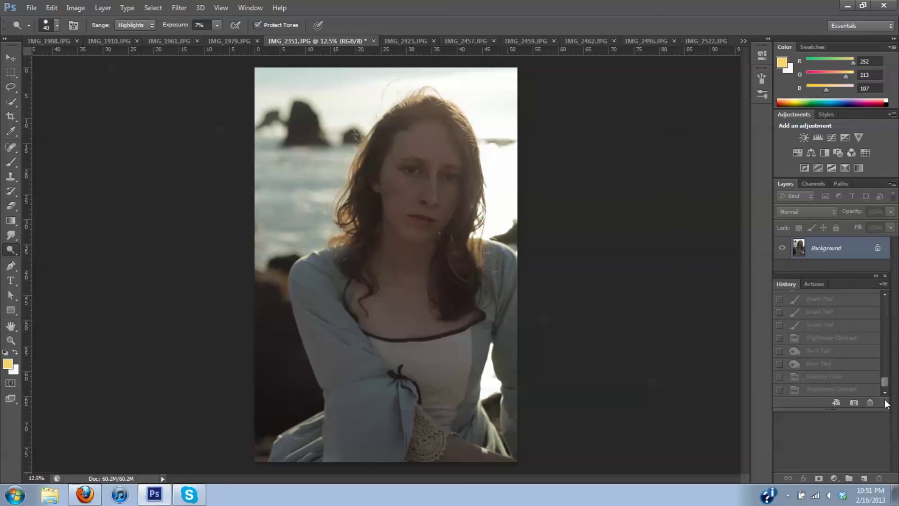
pyautogui.click(849, 390)
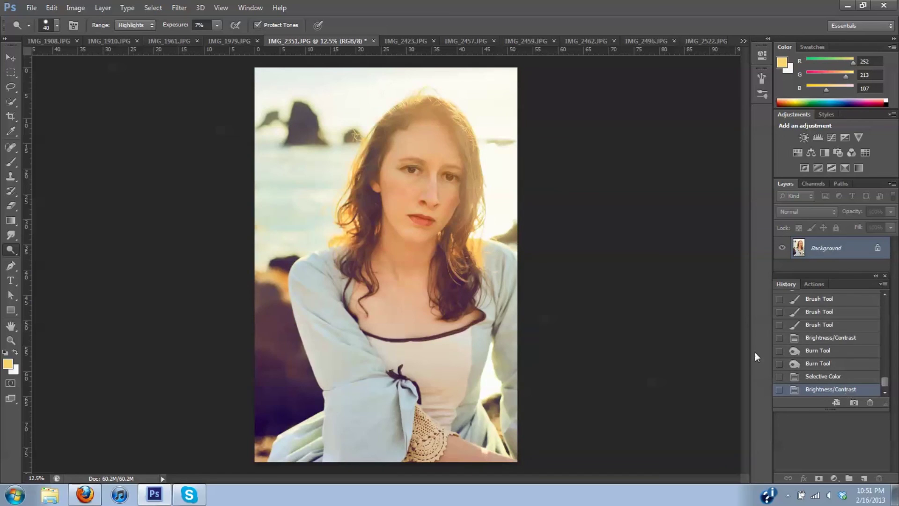